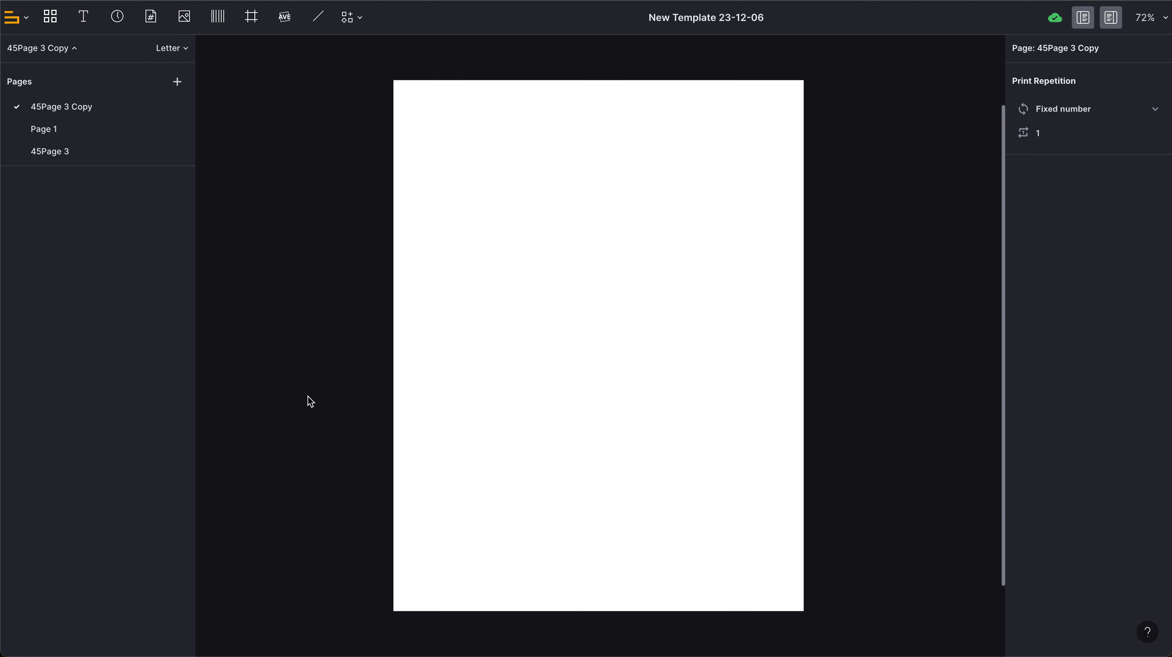
# Add a text element reading "ttt" in the upper left area of the page, at about X 132, Y 194 px.
pyautogui.scroll(2, 355, 363)
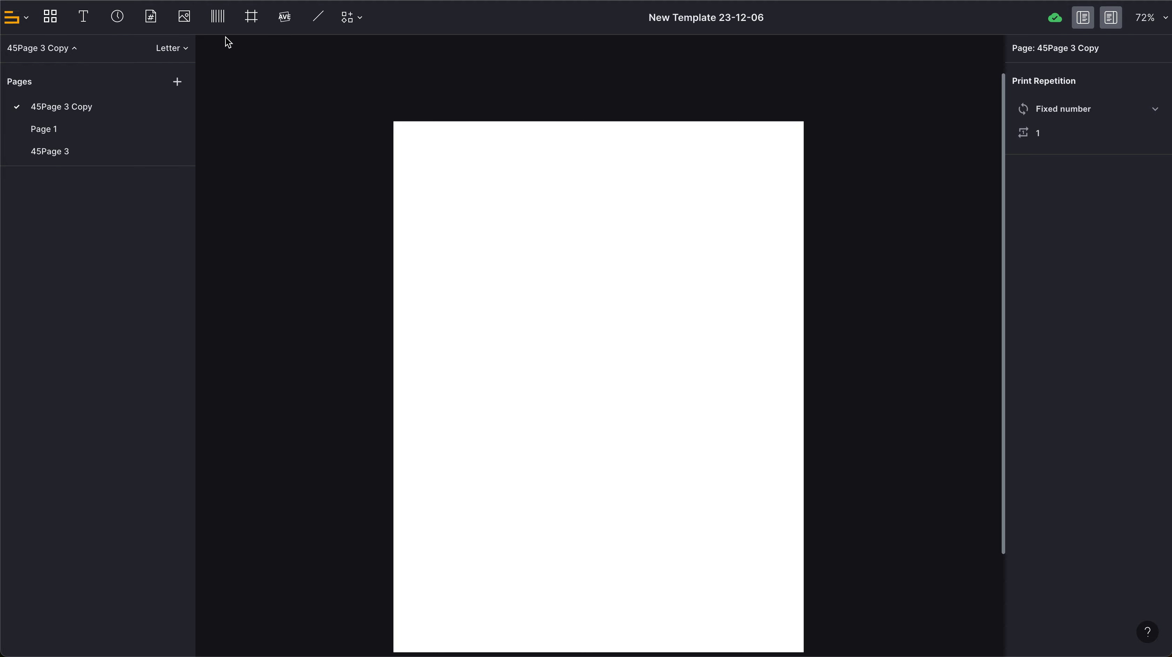
pyautogui.click(256, 30)
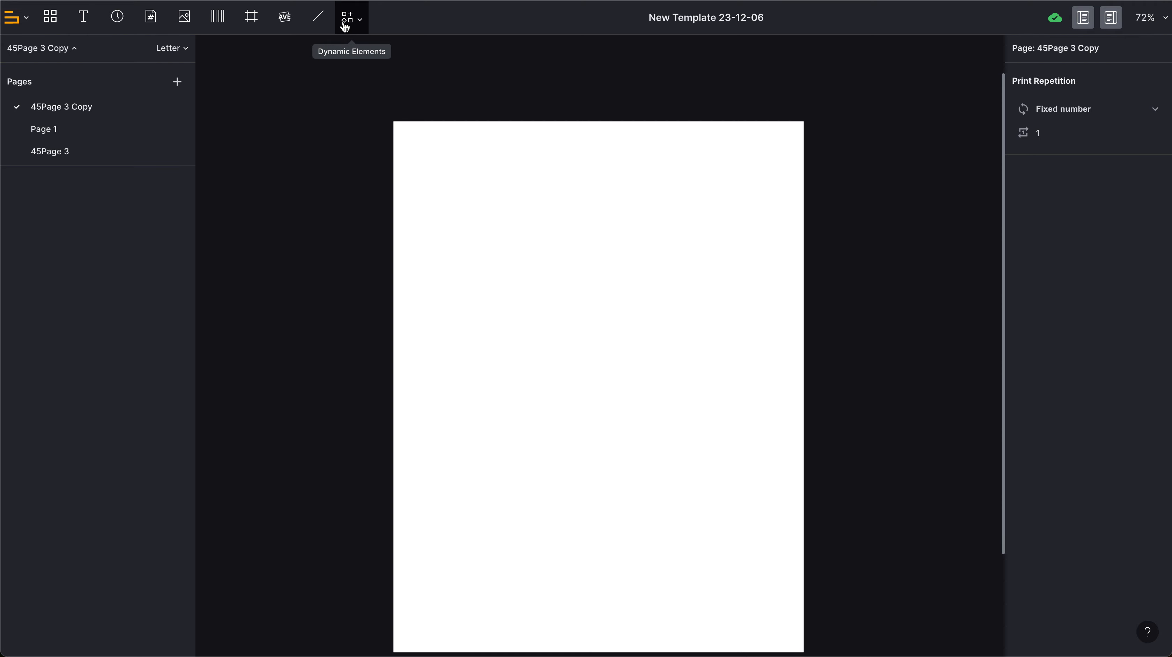
pyautogui.click(81, 18)
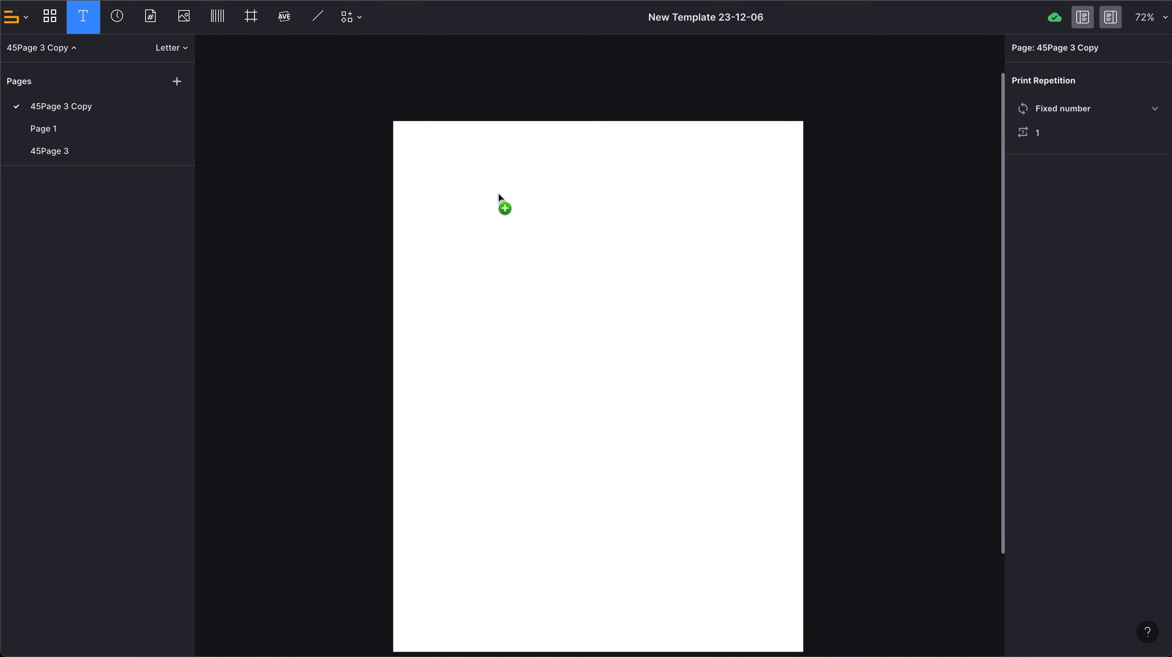
pyautogui.click(460, 219)
pyautogui.write('ttt')
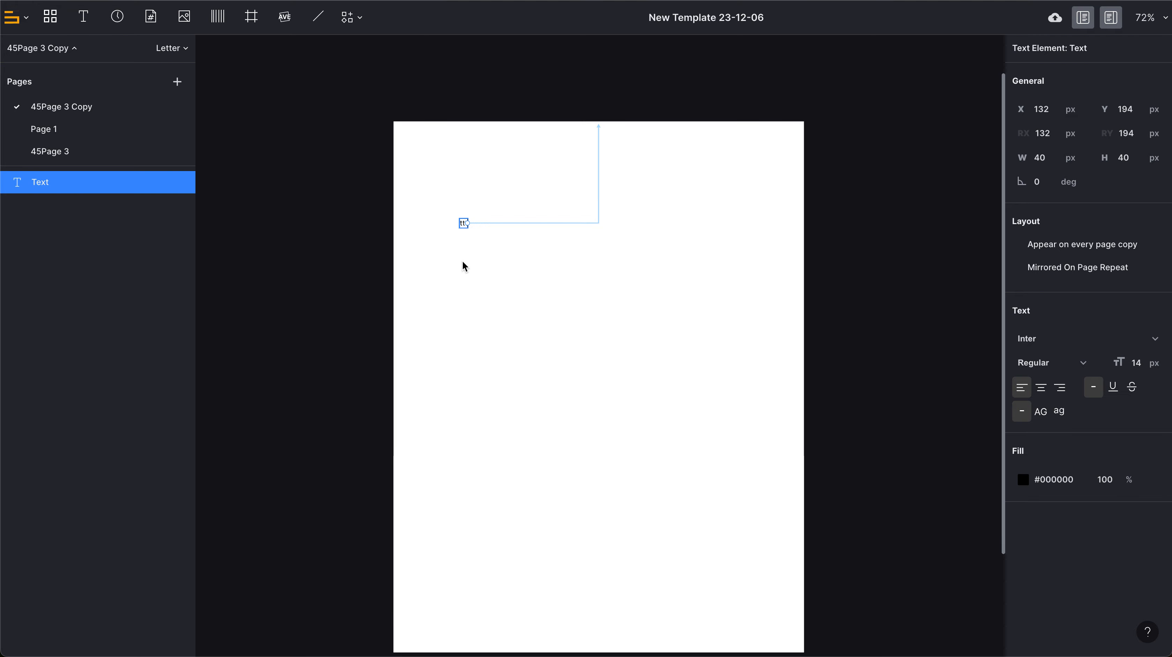
pyautogui.click(469, 290)
pyautogui.scroll(3, 477, 246)
pyautogui.scroll(5, 478, 245)
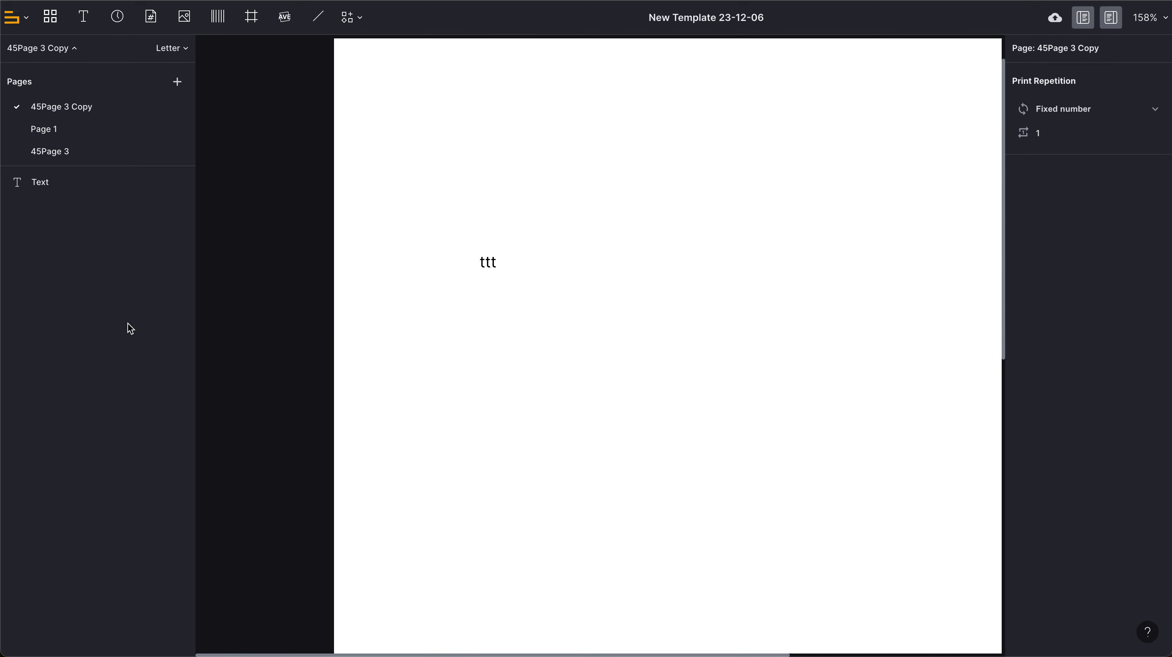
# Select the "ttt" text element through its layer entry to view its properties.
pyautogui.click(53, 185)
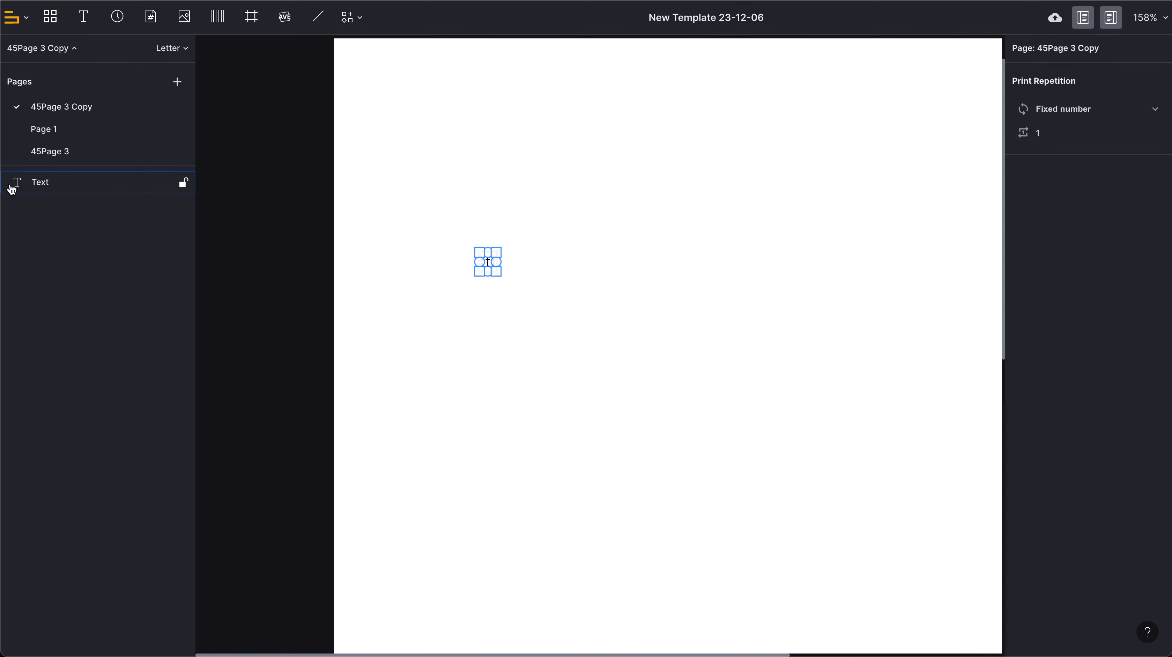
pyautogui.click(20, 202)
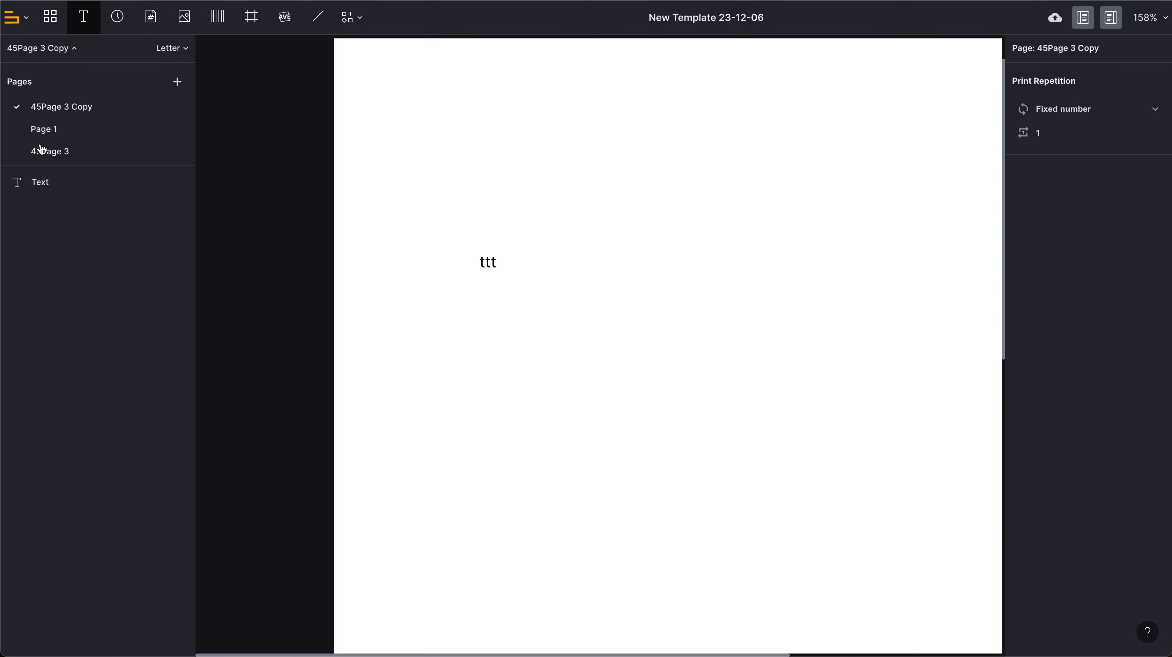
pyautogui.click(43, 186)
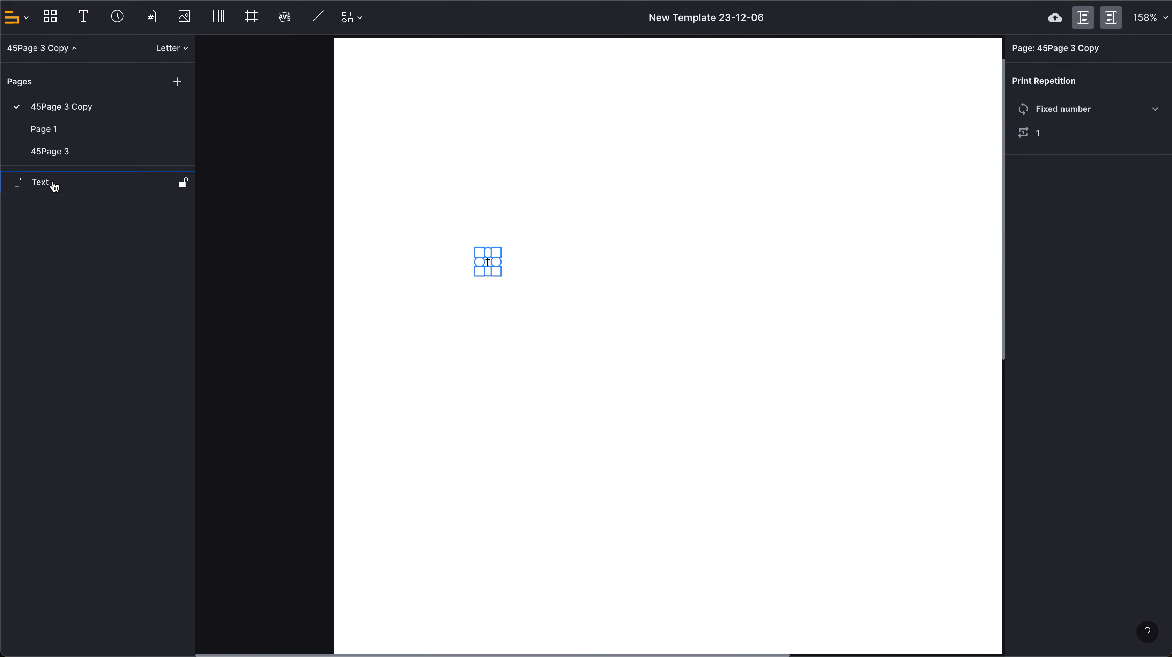
pyautogui.click(66, 182)
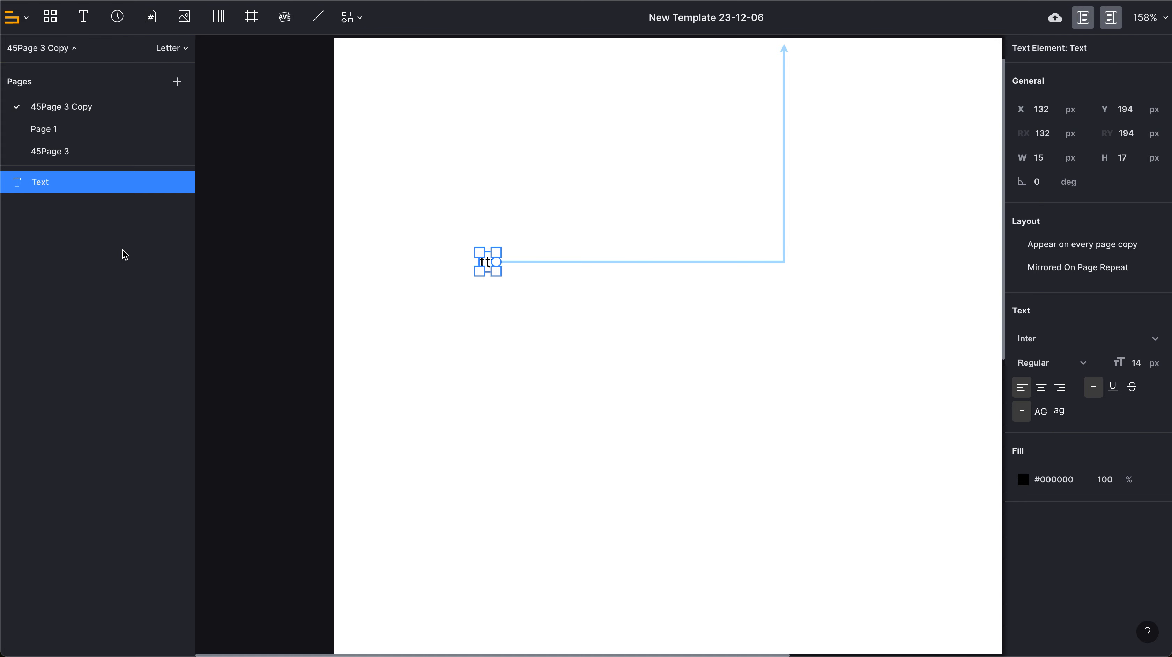
# Add a second "ttt" text element below the first, at about X 169, Y 323 px, and select its layer.
pyautogui.click(83, 17)
pyautogui.click(524, 403)
pyautogui.write('ttt')
pyautogui.click(440, 405)
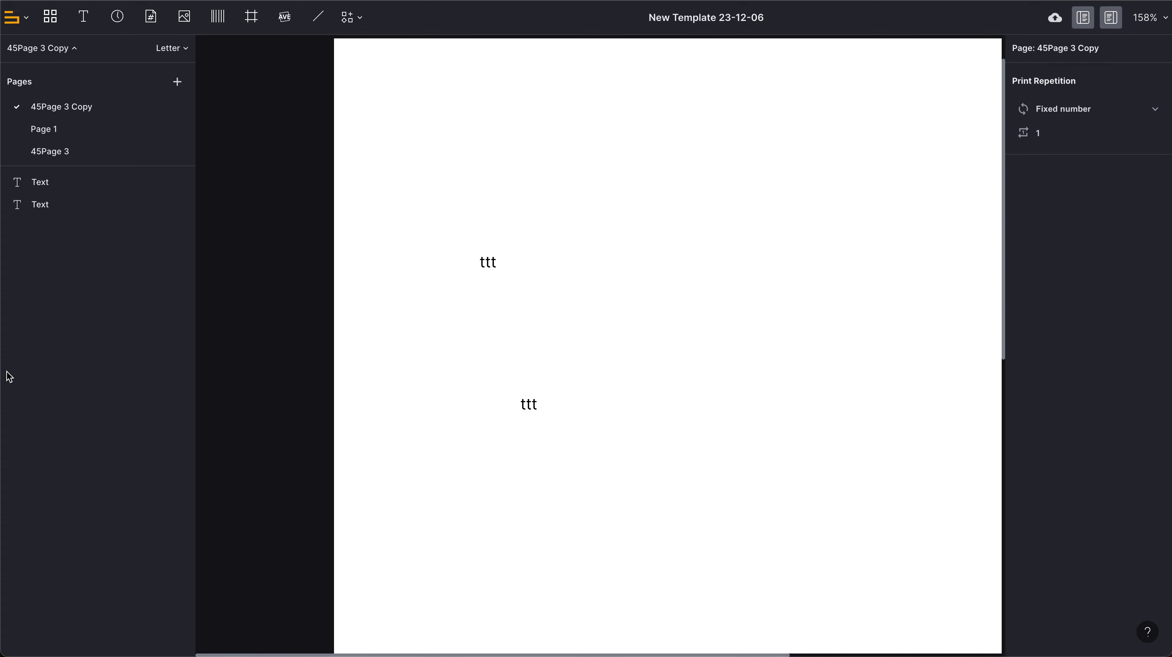
pyautogui.click(68, 215)
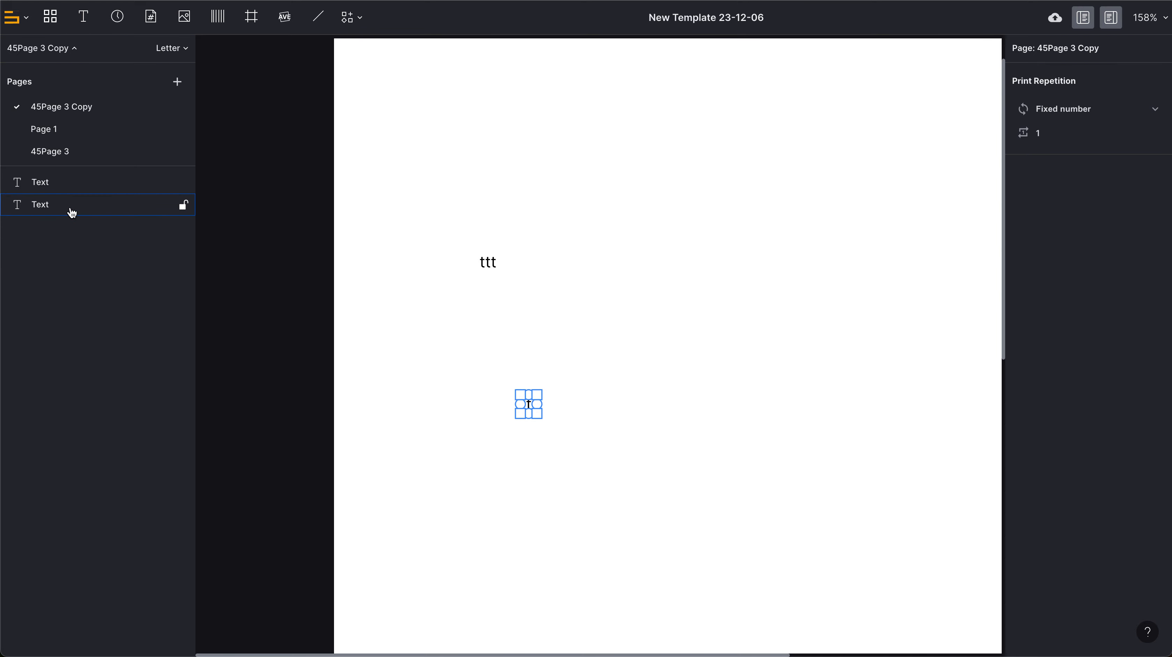
pyautogui.click(72, 211)
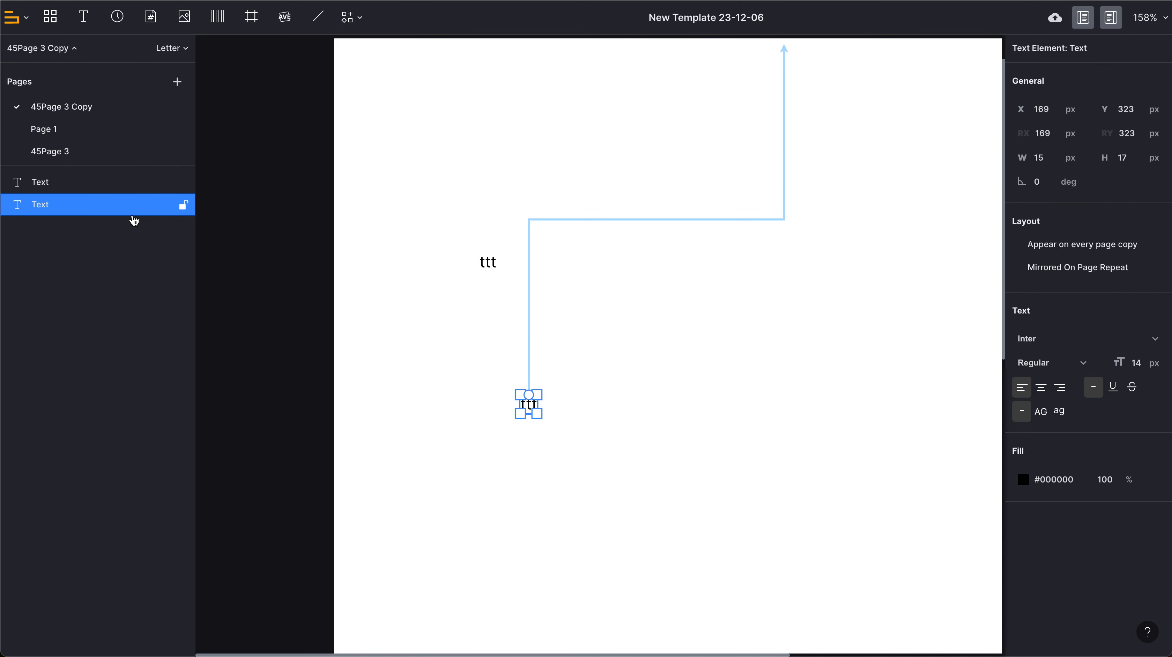
# Enlarge the upper text element's box to about 103 × 57 px and deselect it.
pyautogui.scroll(5, 487, 262)
pyautogui.click(496, 247)
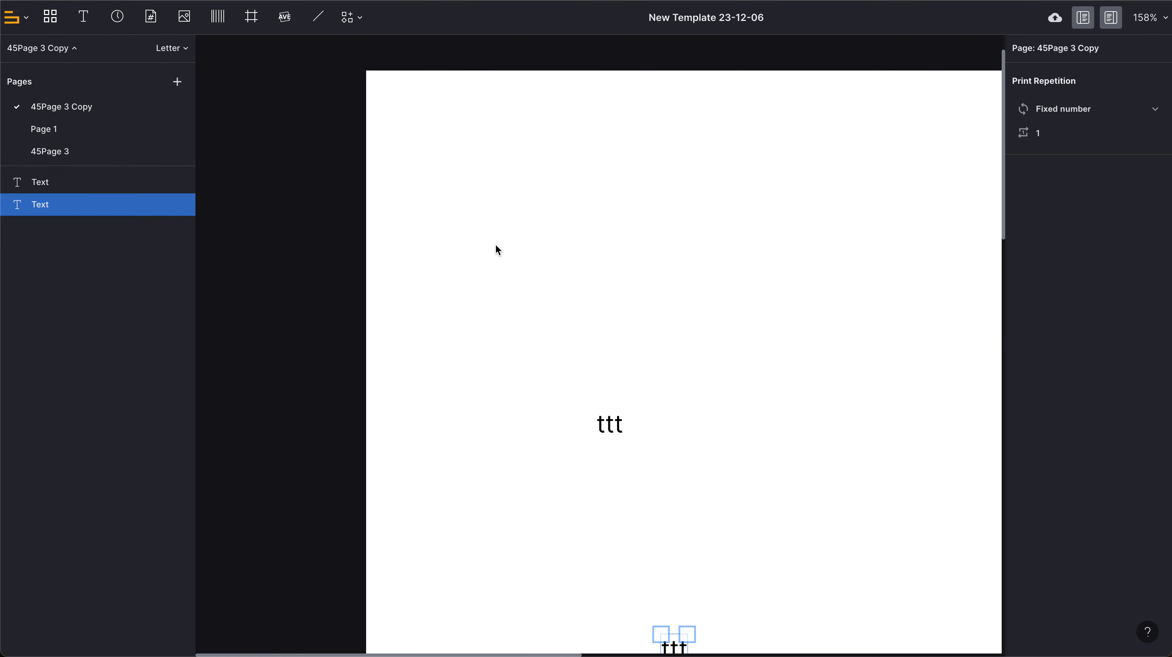
pyautogui.moveTo(623, 438); pyautogui.dragTo(775, 507)
pyautogui.click(639, 447)
pyautogui.scroll(-3, 638, 447)
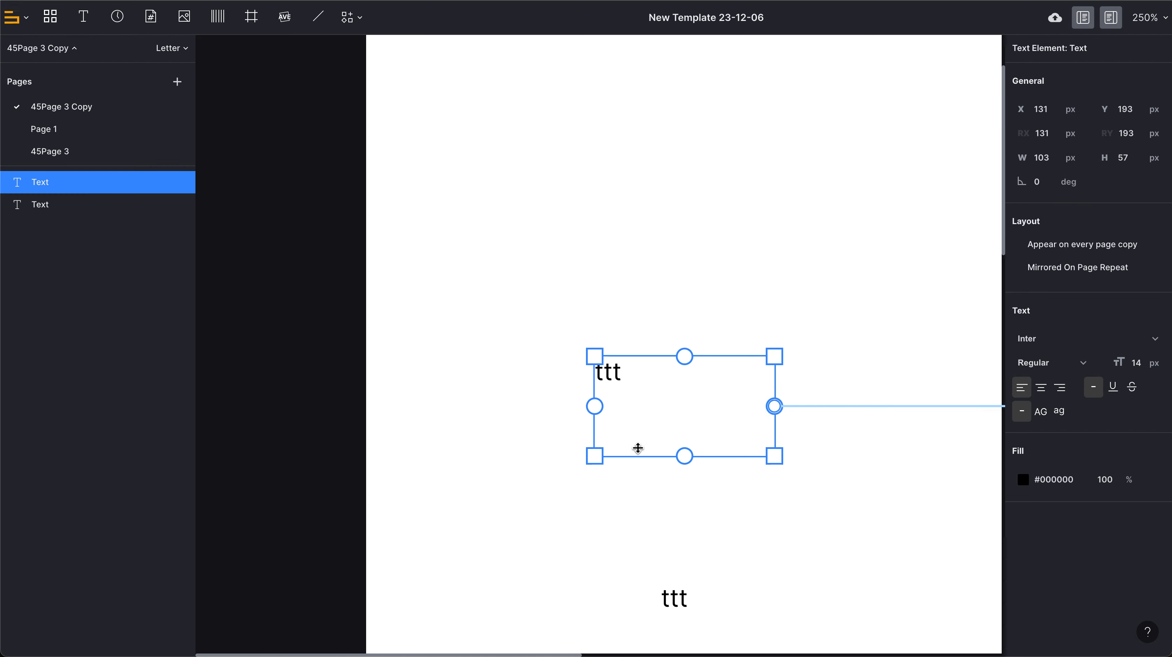
pyautogui.click(616, 455)
pyautogui.scroll(-5, 616, 451)
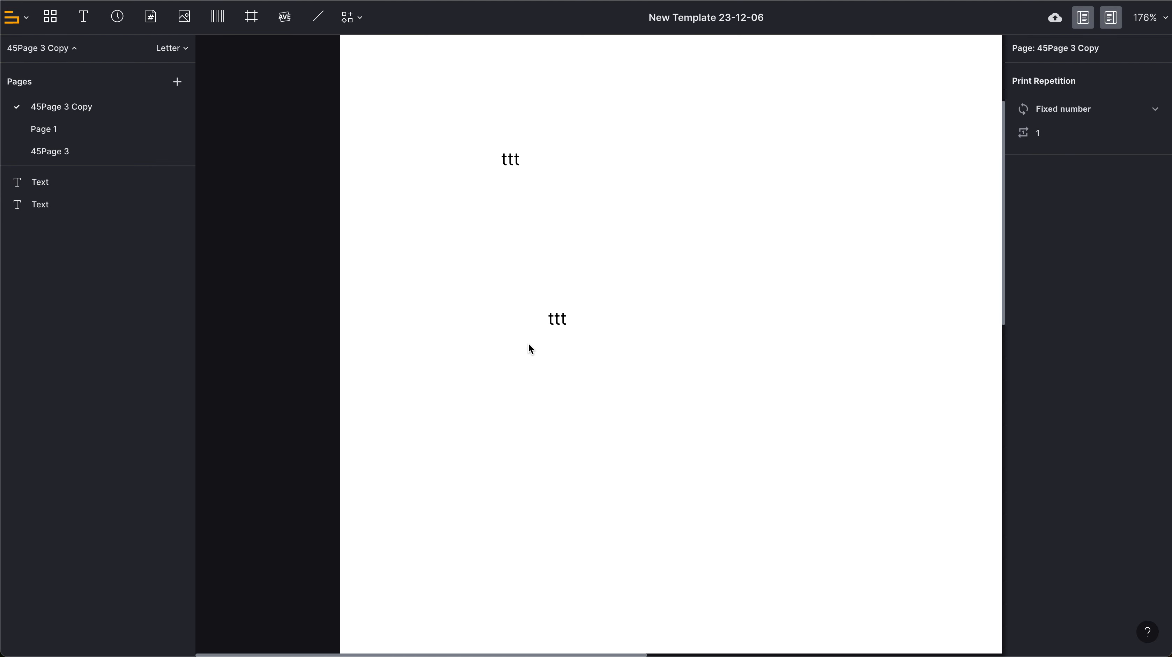
# Select the lower text element's layer, select the upper text on the page, and clear the selection.
pyautogui.scroll(2, 529, 342)
pyautogui.click(60, 204)
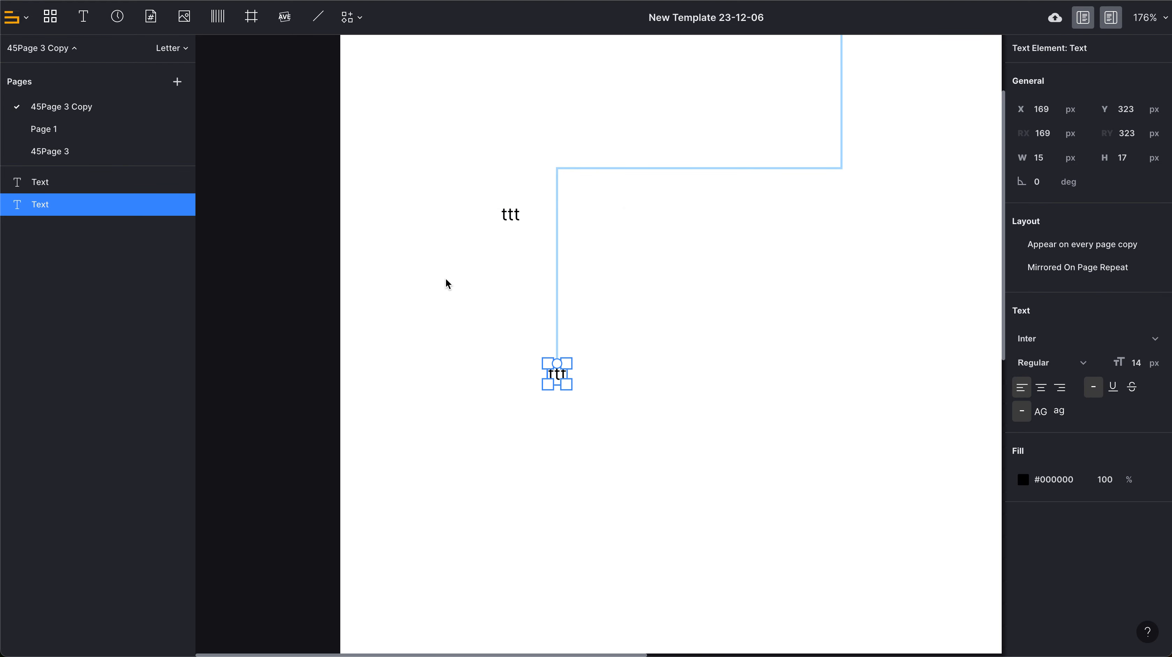
pyautogui.click(502, 240)
pyautogui.click(510, 218)
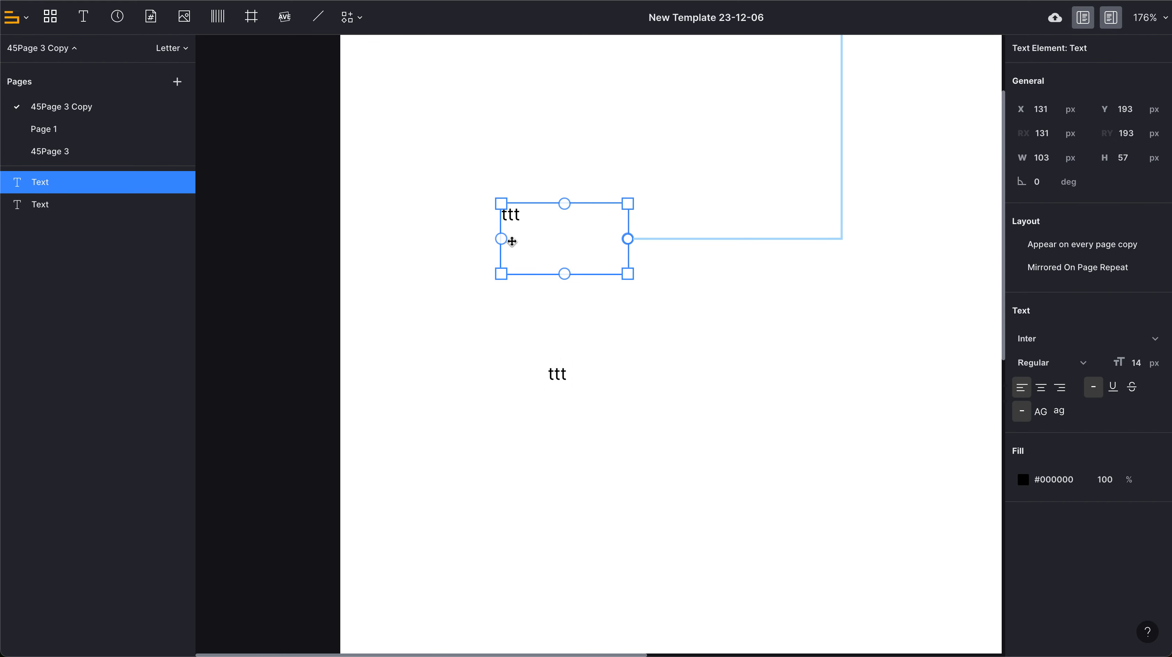
pyautogui.scroll(-1, 464, 276)
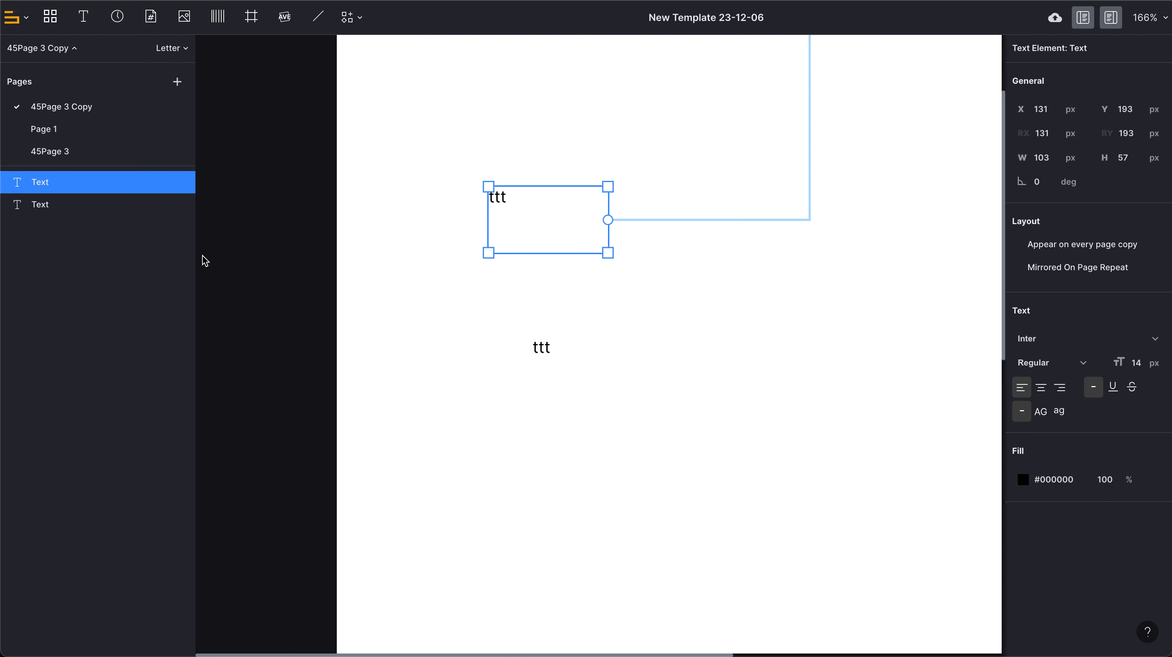
pyautogui.click(251, 245)
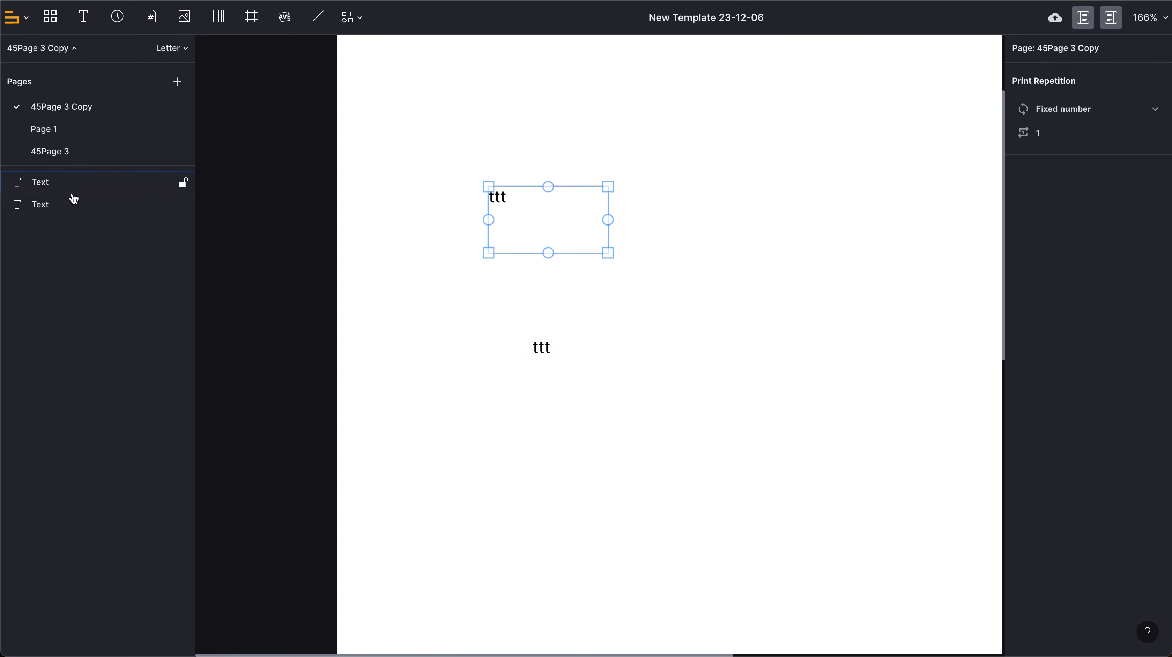
pyautogui.doubleClick(70, 184)
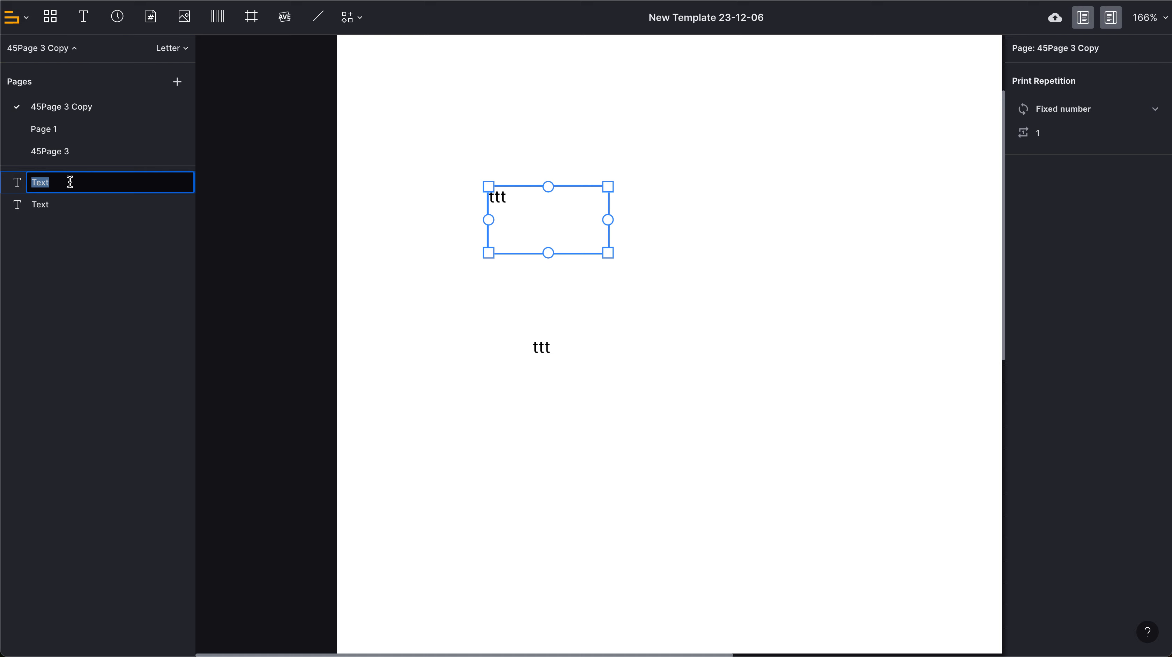
pyautogui.click(95, 234)
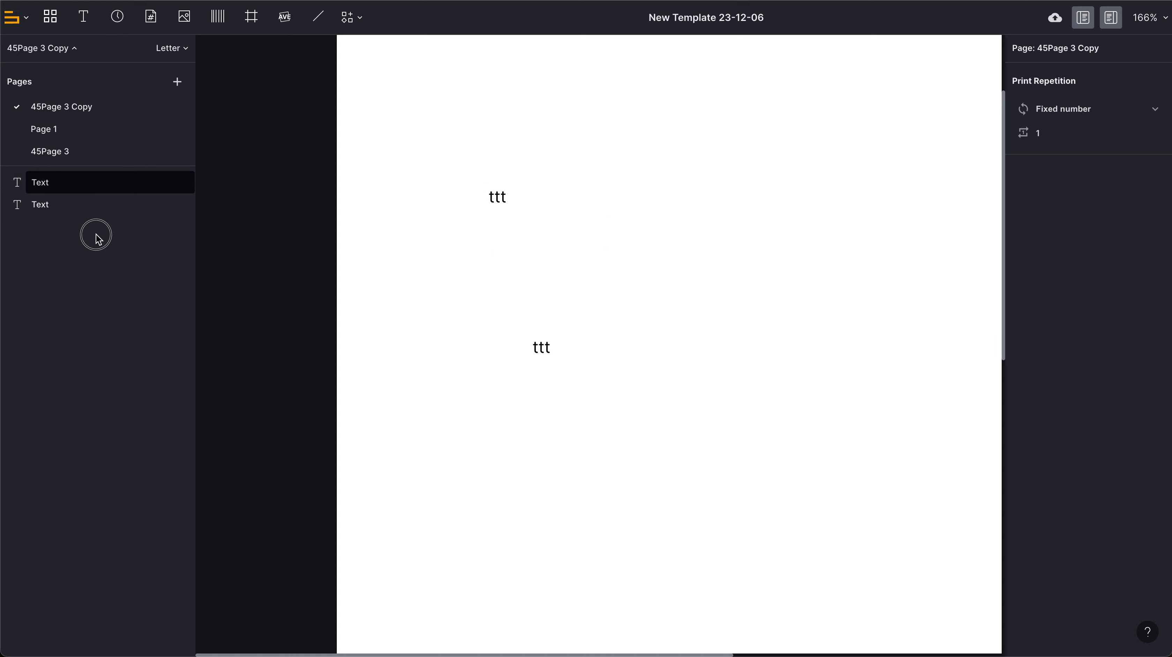
pyautogui.rightClick(94, 184)
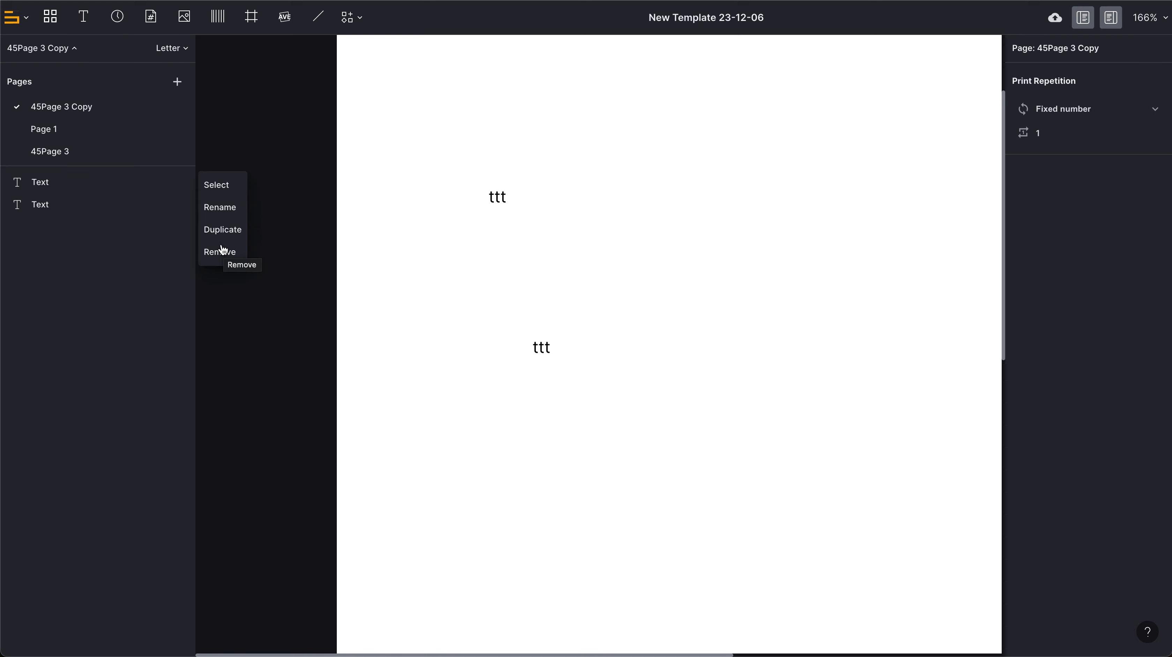
# Duplicate the lower text element, remove its original, and deselect the copy.
pyautogui.click(160, 204)
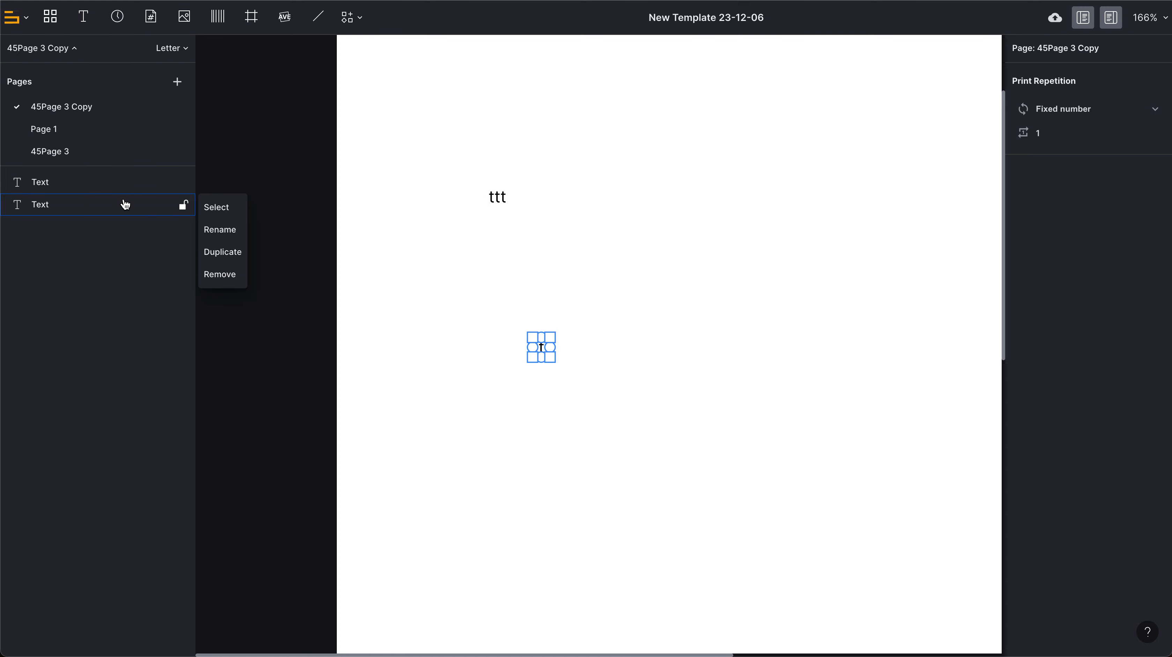
pyautogui.click(226, 253)
pyautogui.rightClick(104, 205)
pyautogui.click(220, 274)
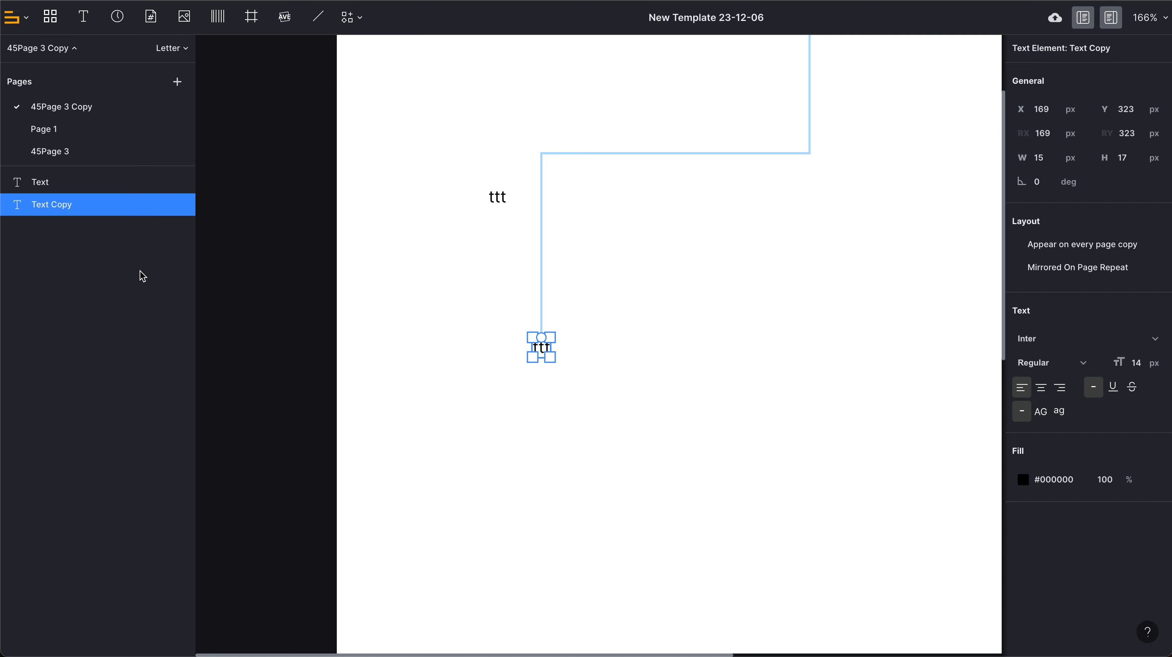
pyautogui.click(275, 288)
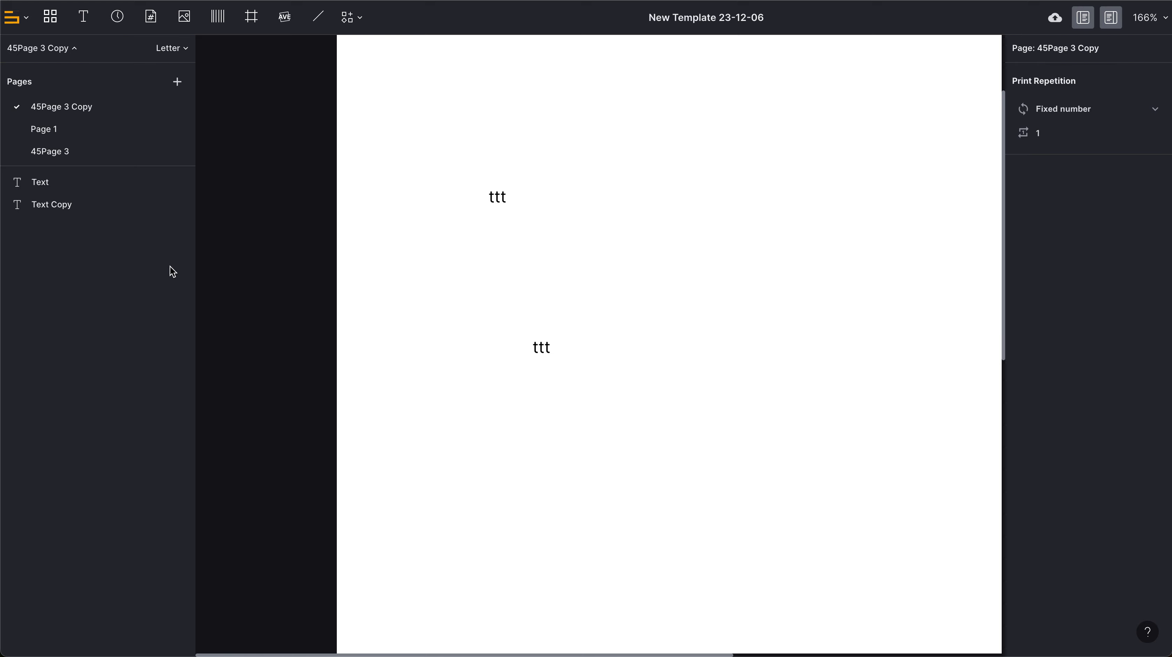
# Move the Text Copy layer above the Text layer in the layer order.
pyautogui.click(68, 214)
pyautogui.moveTo(68, 214); pyautogui.dragTo(49, 183)
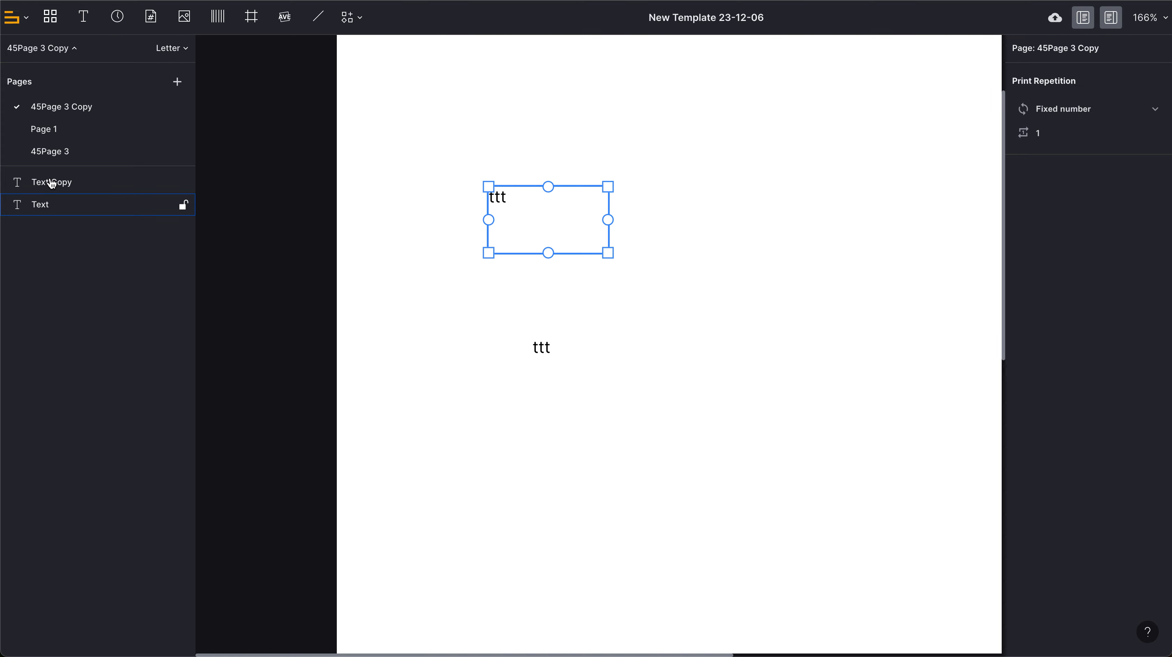
pyautogui.click(59, 258)
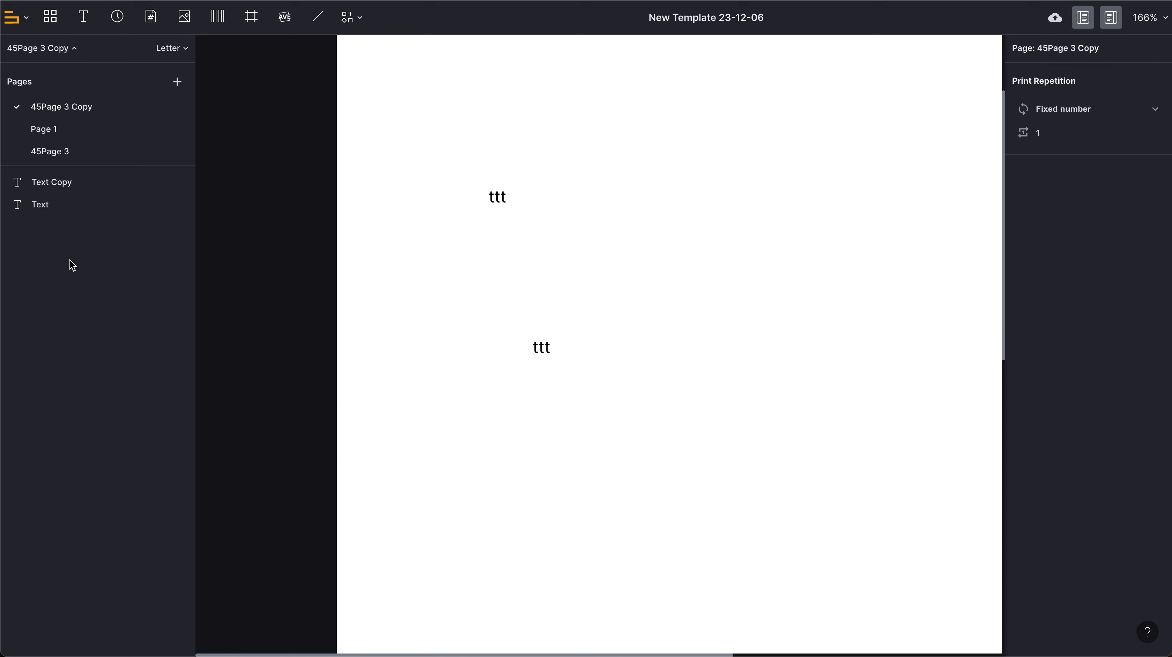
pyautogui.click(36, 208)
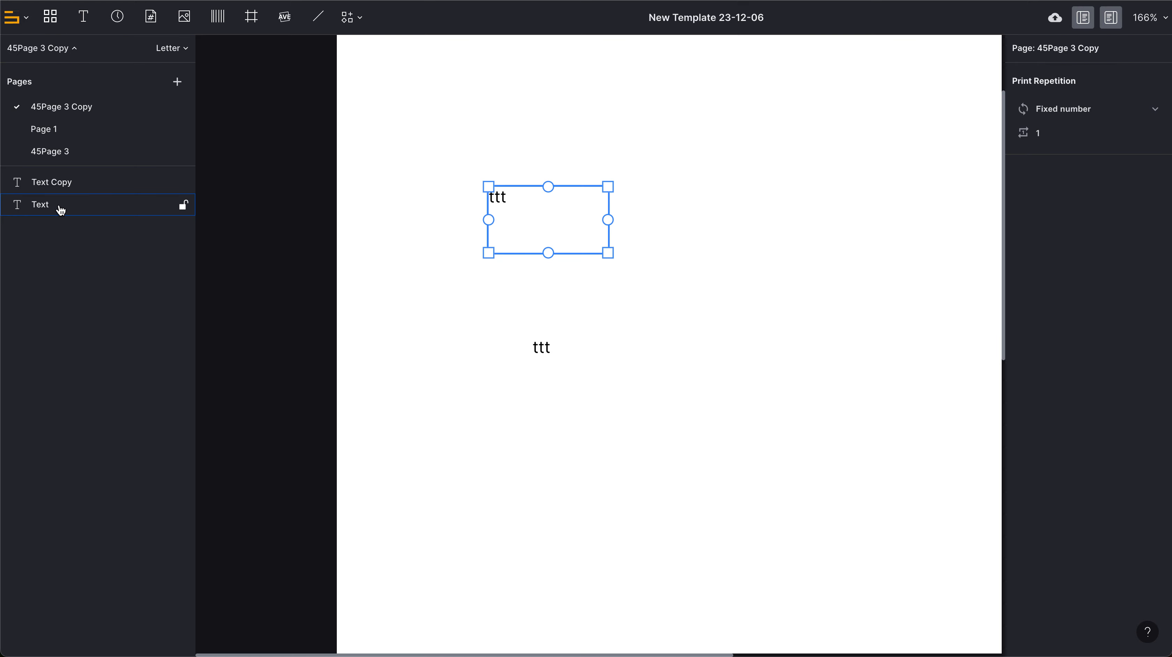
pyautogui.click(51, 182)
pyautogui.click(59, 204)
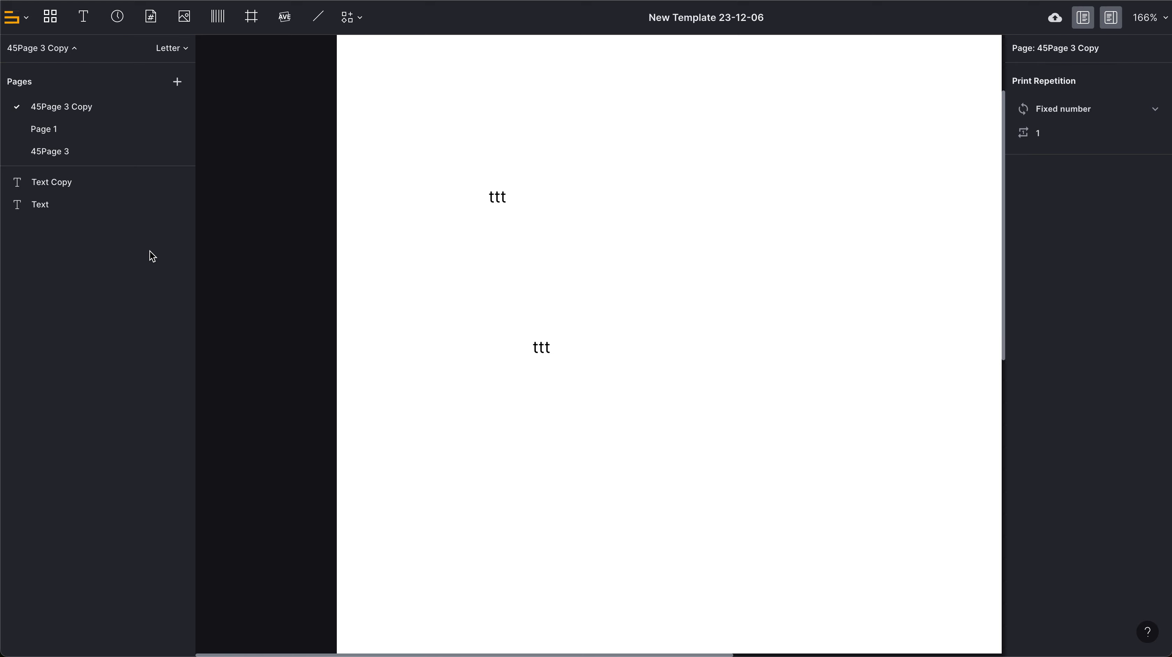
# Lock the Text layer and unlock it again.
pyautogui.click(154, 209)
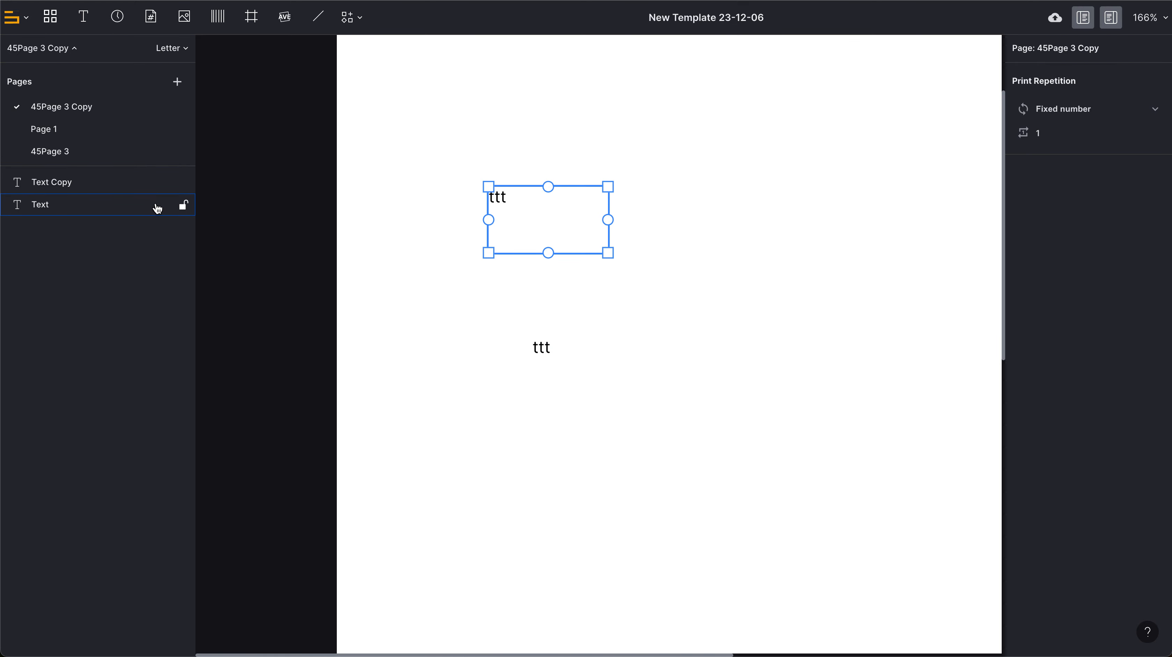
pyautogui.click(183, 205)
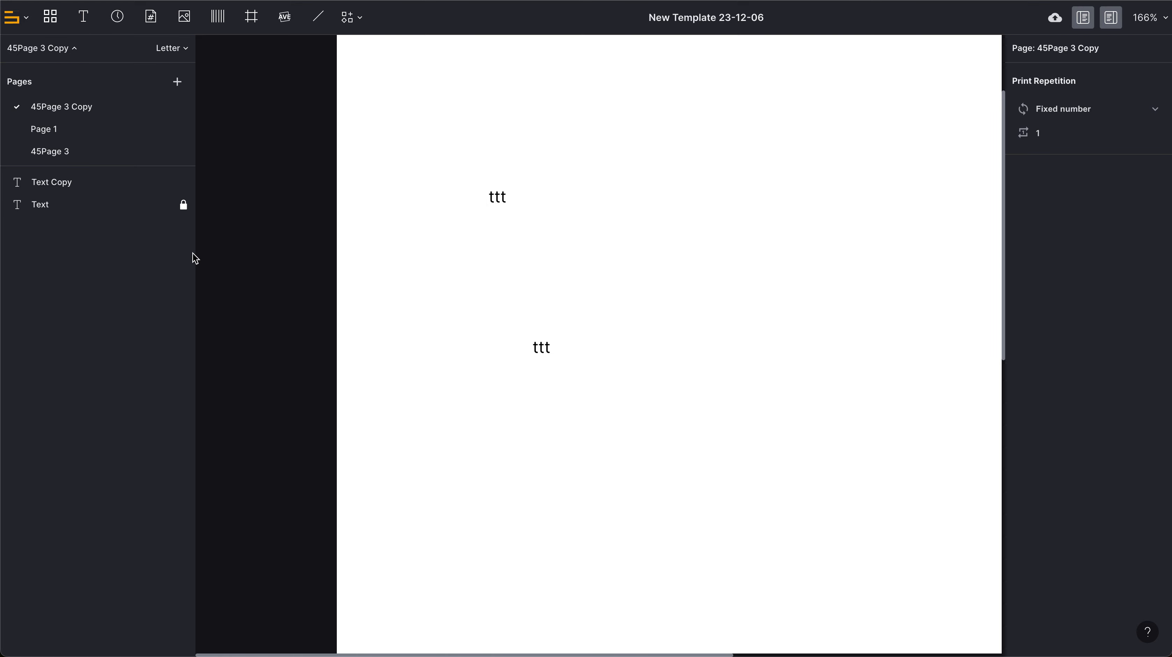
pyautogui.click(183, 206)
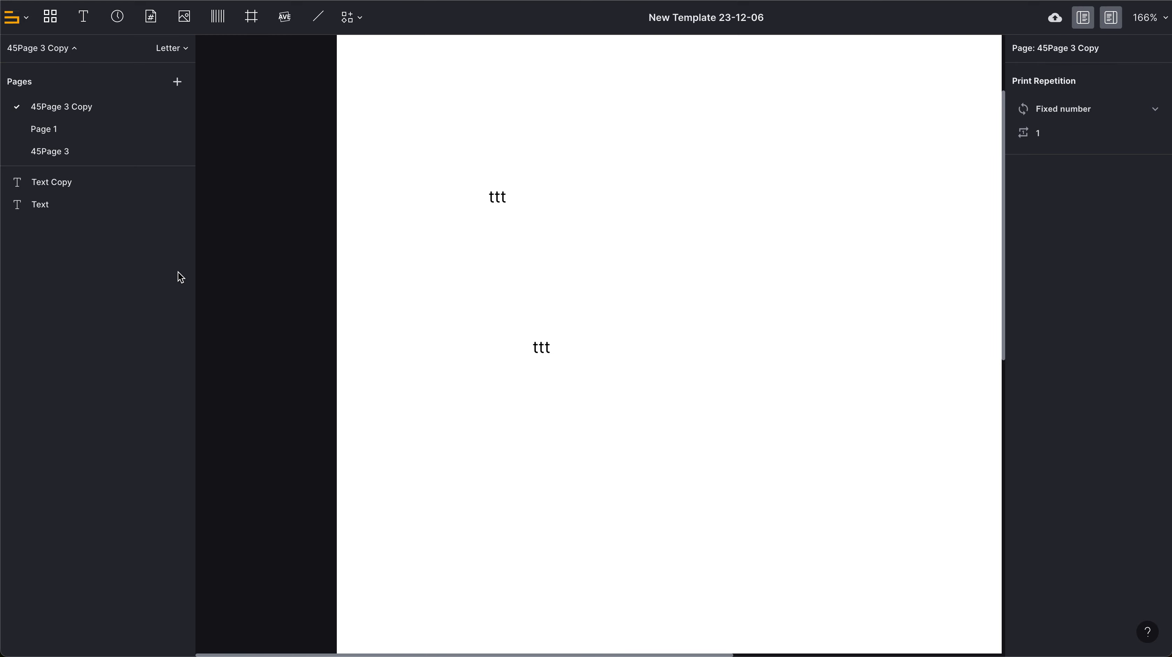
# Examine the available dynamic elements, collapsing and expanding the Serialized Product Labels and Operator Panel groups.
pyautogui.click(361, 21)
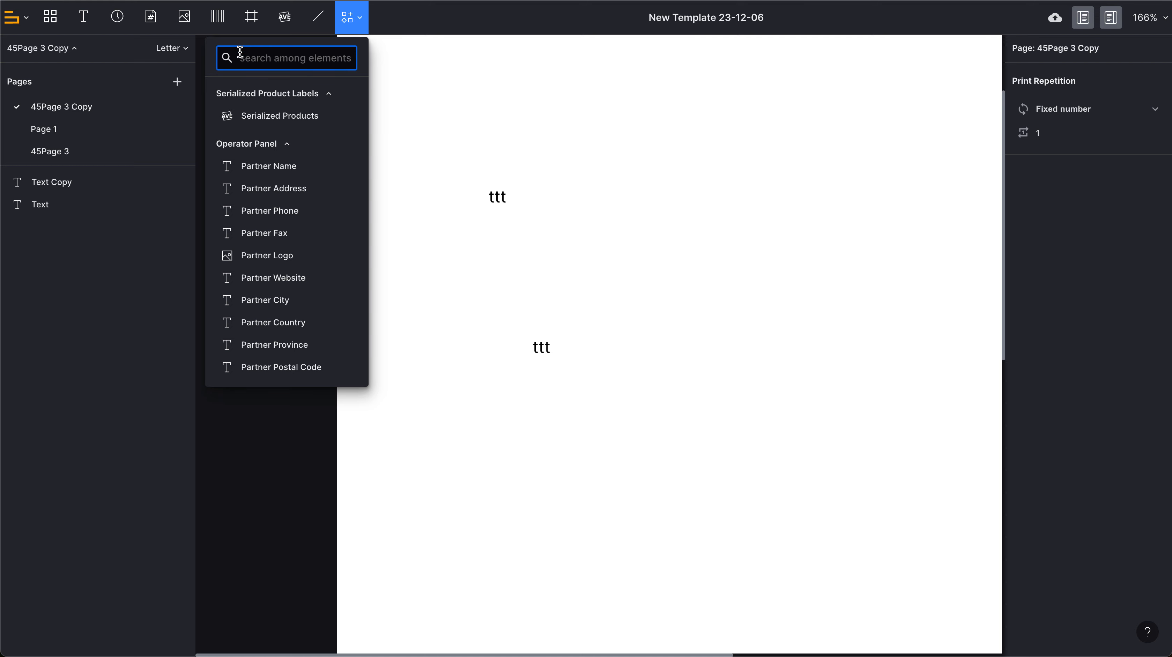
pyautogui.click(317, 95)
pyautogui.click(289, 121)
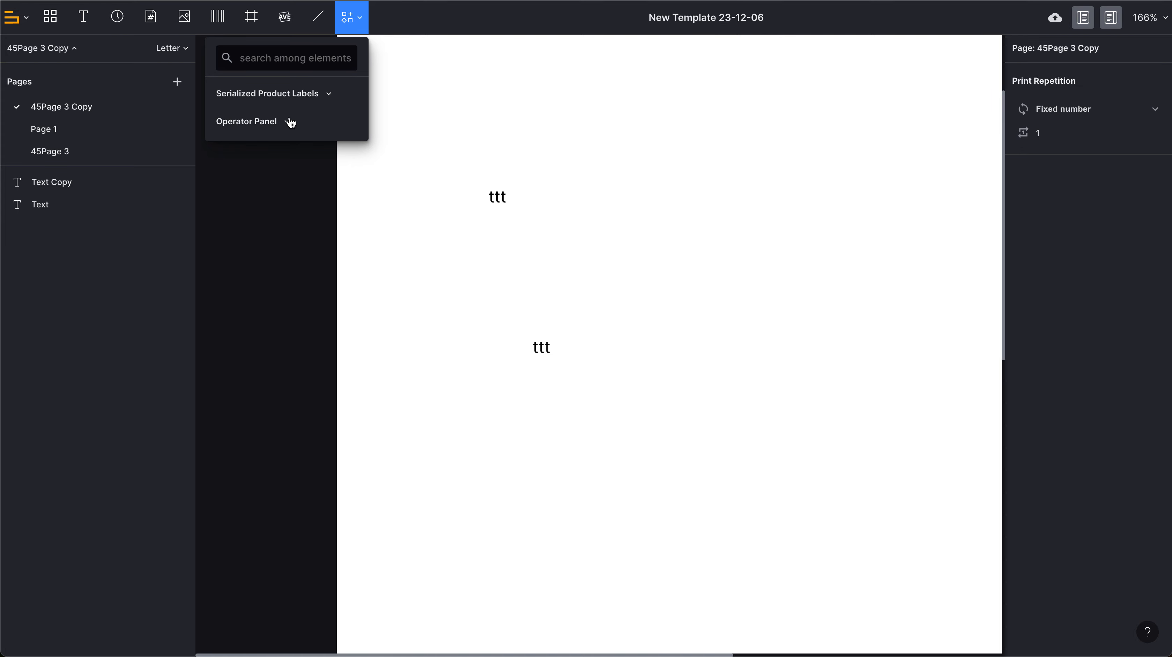
pyautogui.click(289, 122)
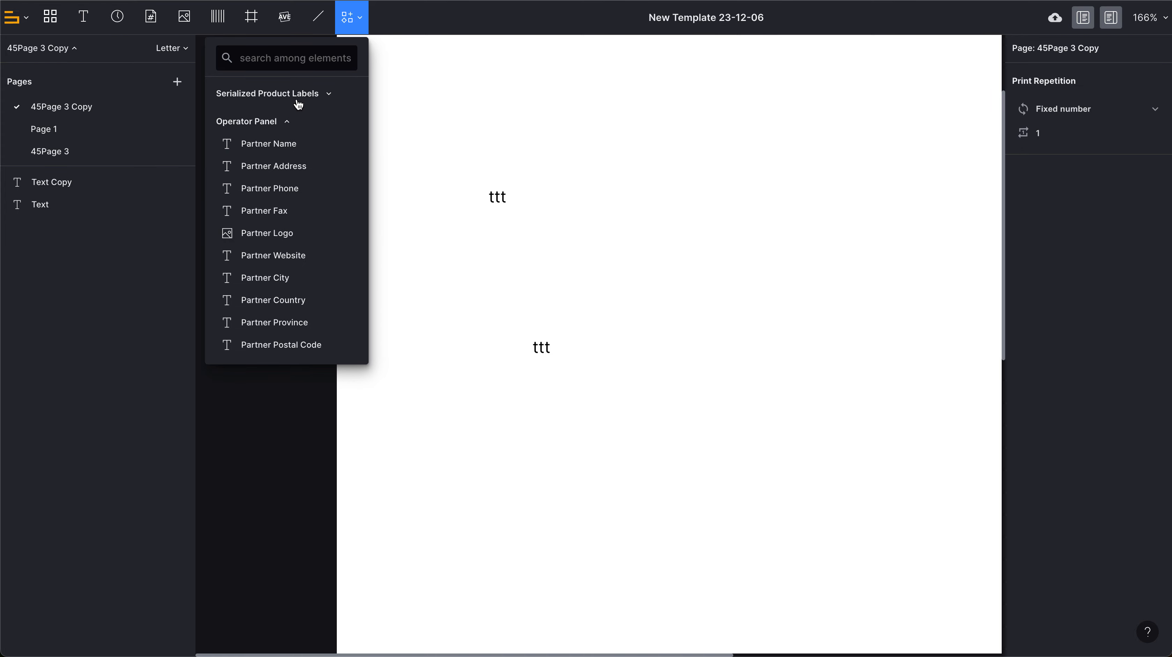
pyautogui.click(298, 102)
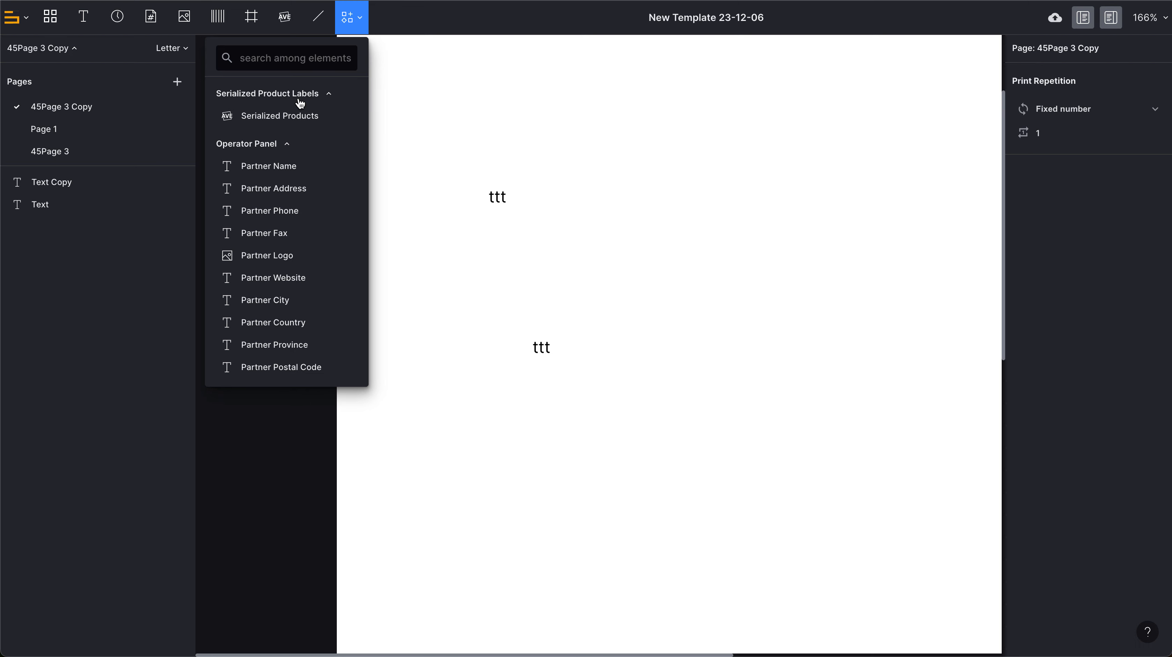
pyautogui.click(417, 112)
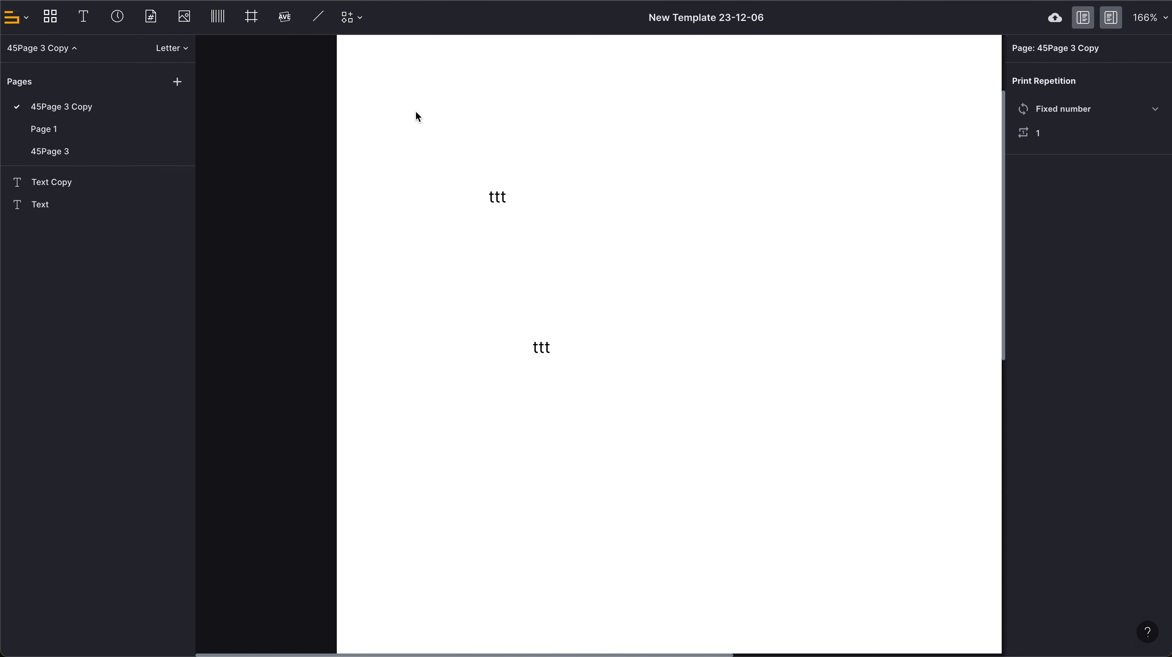